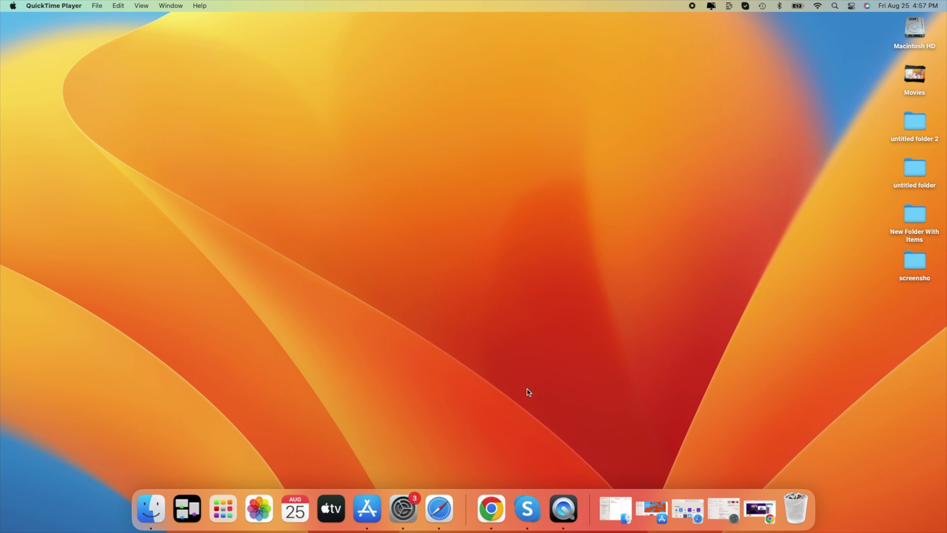
# Restore the minimized Documents folder, App Store, Safari and System Settings windows from the Dock
pyautogui.click(616, 511)
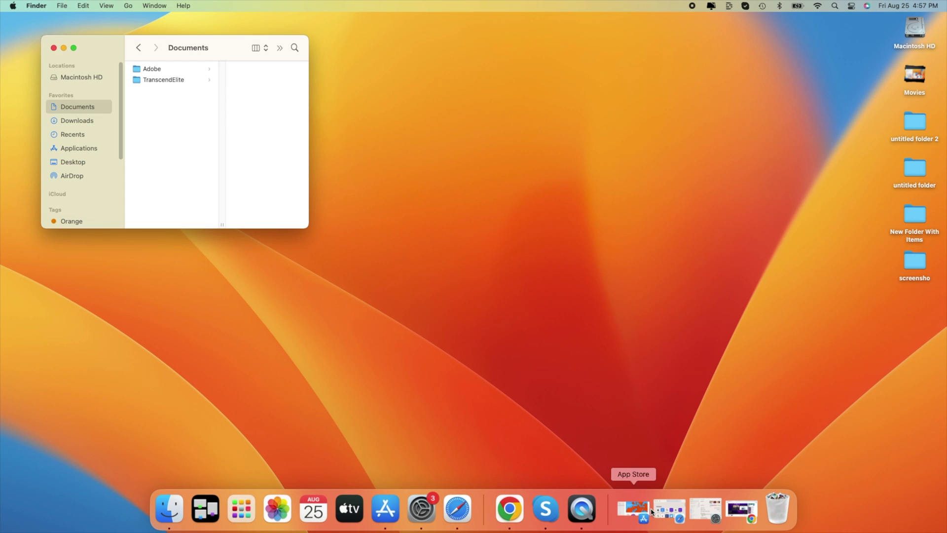
pyautogui.click(640, 513)
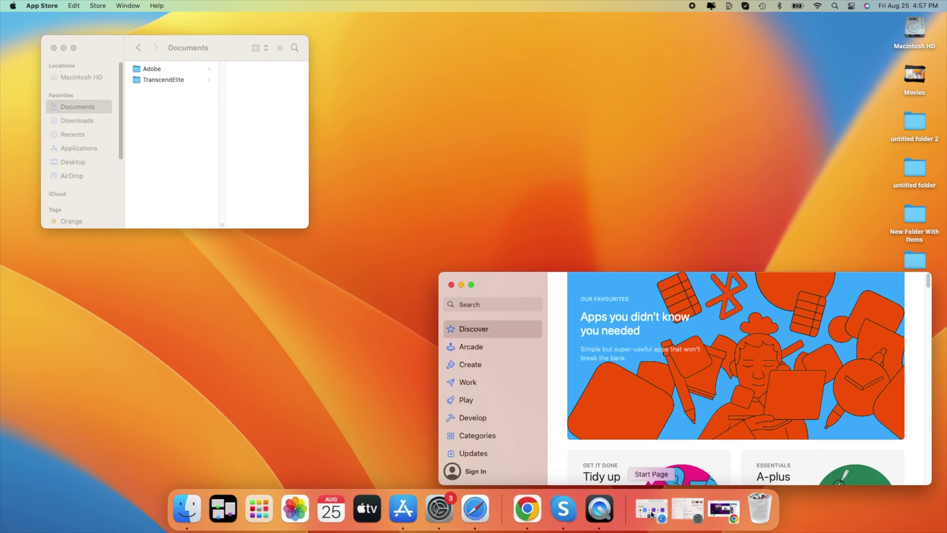
pyautogui.click(653, 512)
pyautogui.click(669, 509)
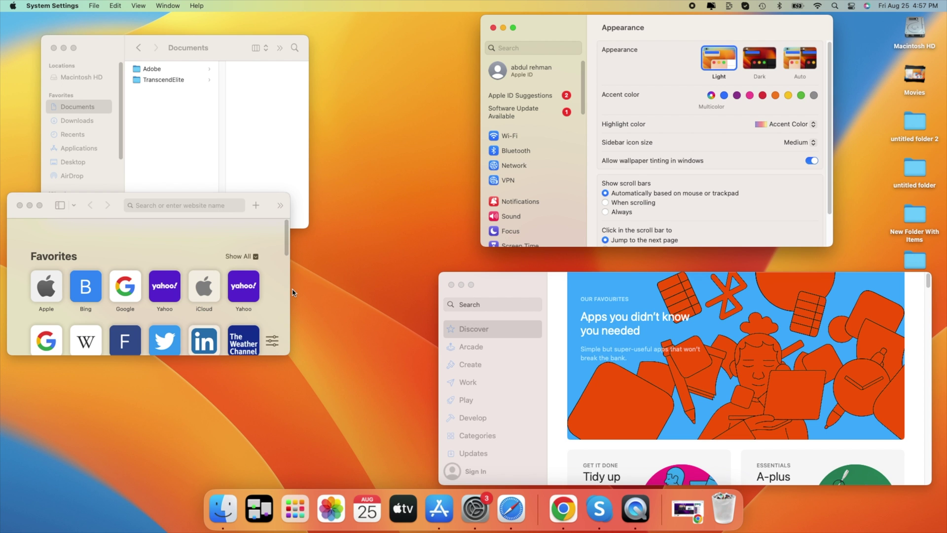
pyautogui.hotkey('ctrl', 'Up')
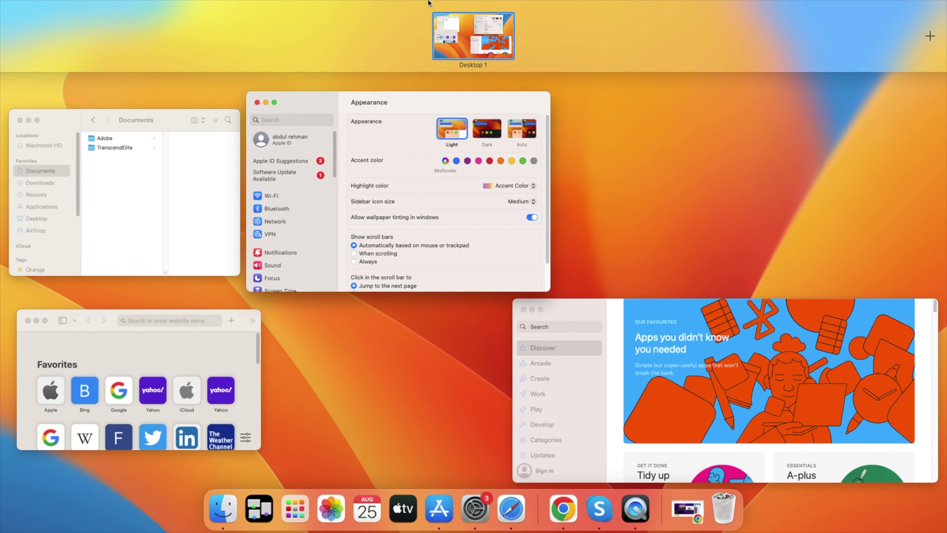
pyautogui.moveTo(475, 37)
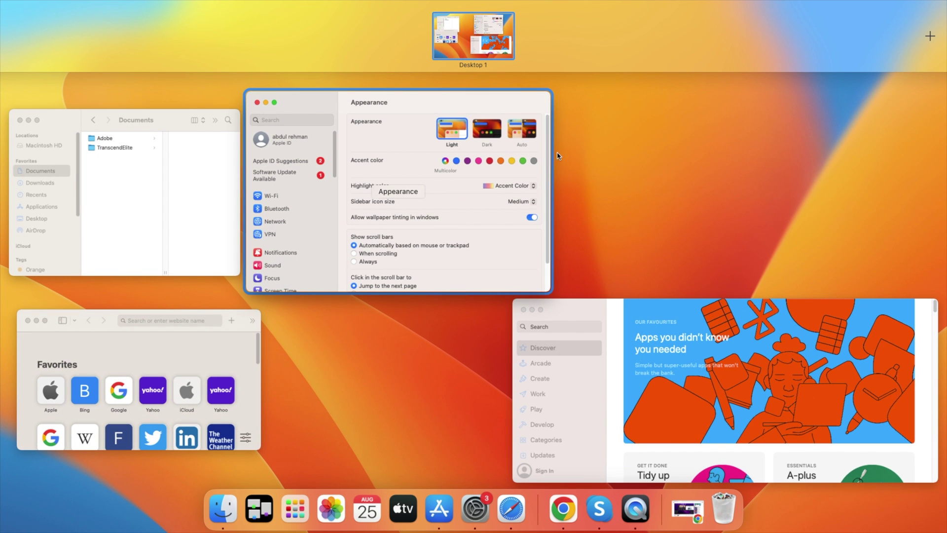
pyautogui.click(615, 157)
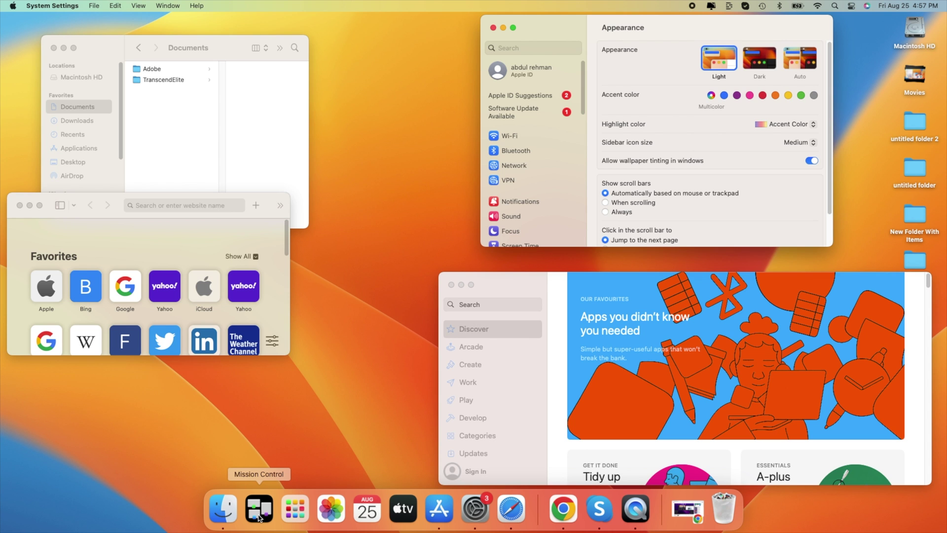
pyautogui.click(259, 510)
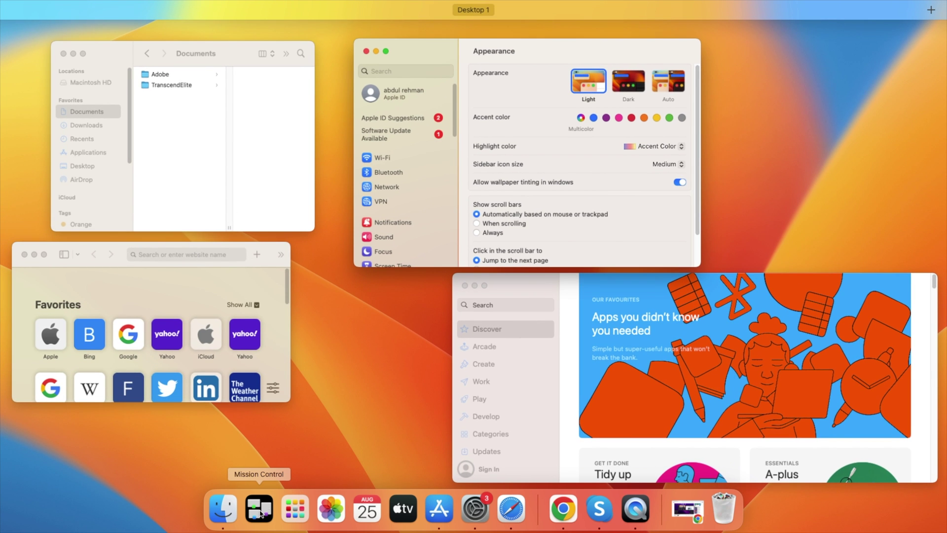
pyautogui.click(259, 516)
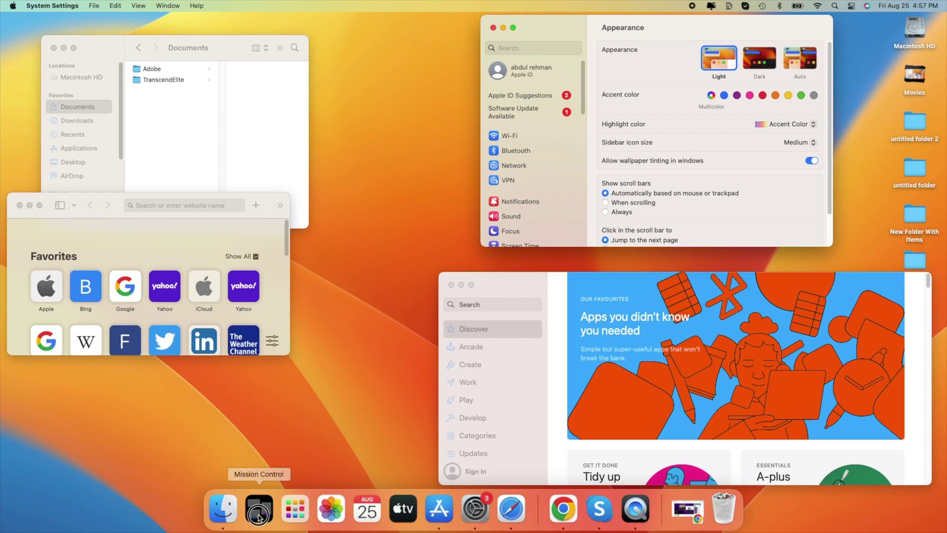
pyautogui.click(260, 516)
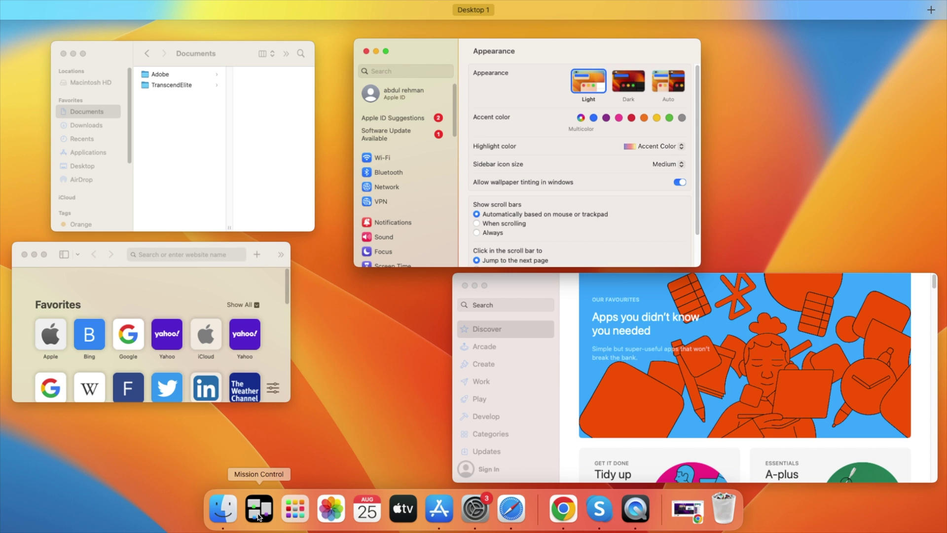
pyautogui.click(260, 516)
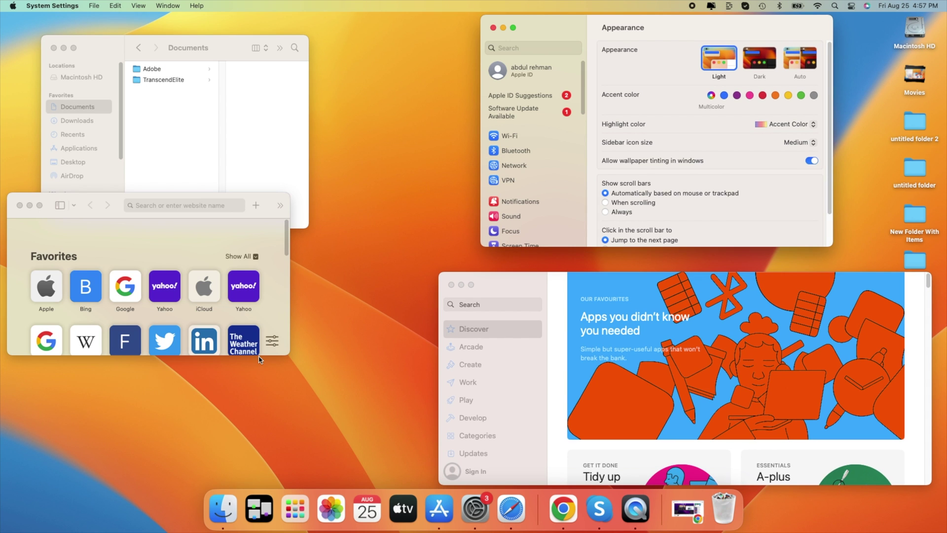
pyautogui.click(260, 516)
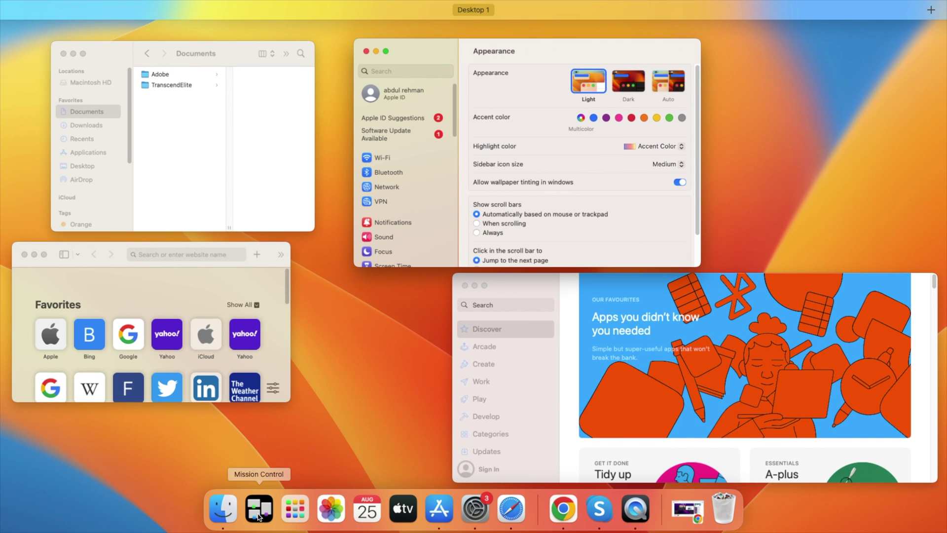
# Add two empty desktops to the Spaces bar and move one to first place
pyautogui.click(930, 10)
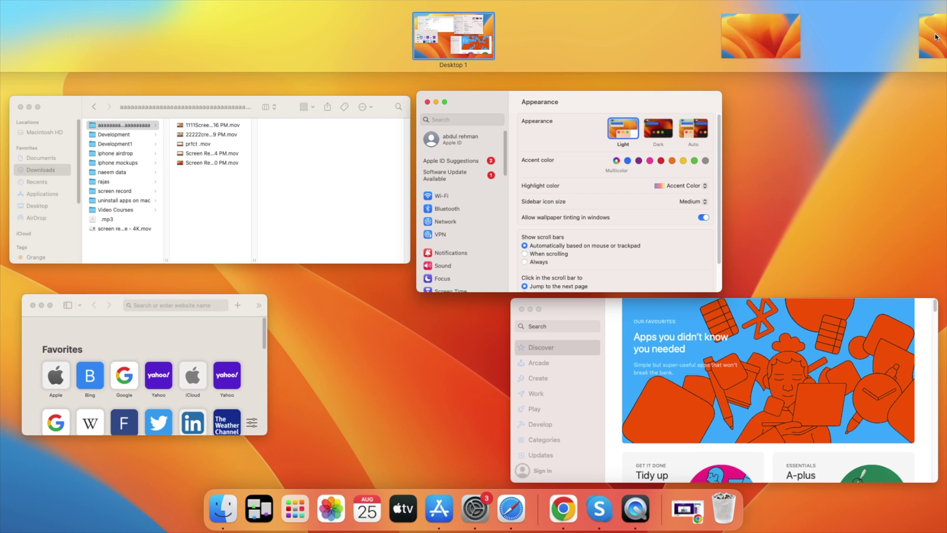
pyautogui.click(931, 29)
pyautogui.moveTo(921, 35); pyautogui.dragTo(326, 36)
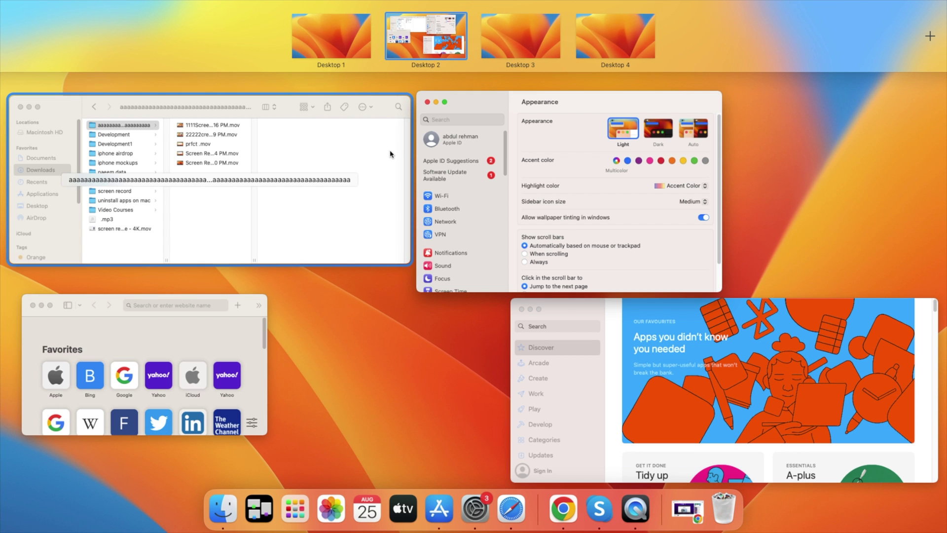
pyautogui.moveTo(330, 36); pyautogui.dragTo(331, 29)
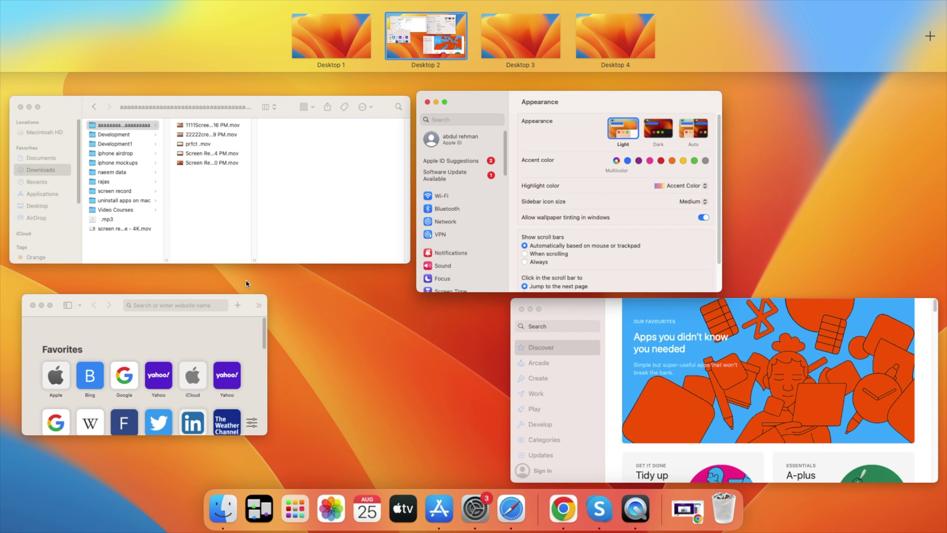
# Move System Settings to Desktop 1, Safari to Desktop 3 and Finder to Desktop 4
pyautogui.moveTo(449, 116); pyautogui.dragTo(324, 28)
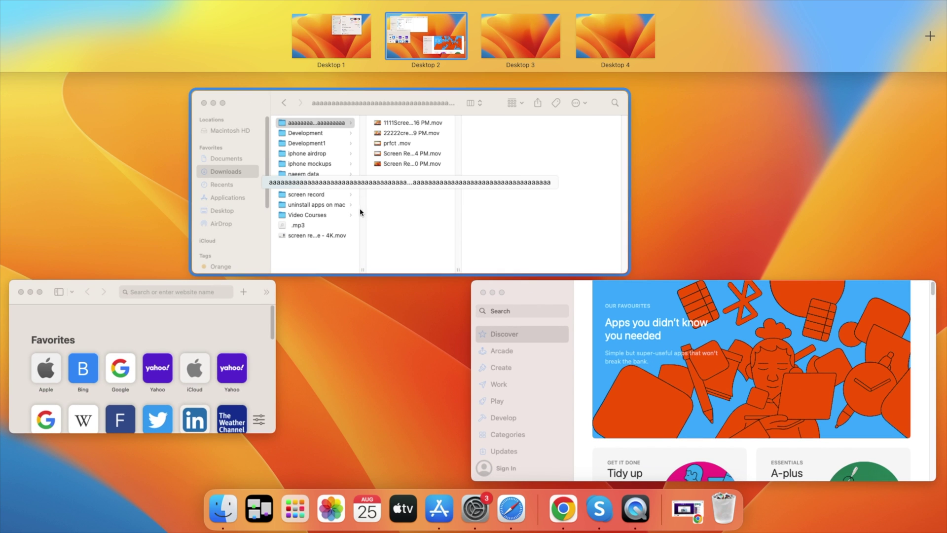
pyautogui.moveTo(158, 292); pyautogui.dragTo(518, 38)
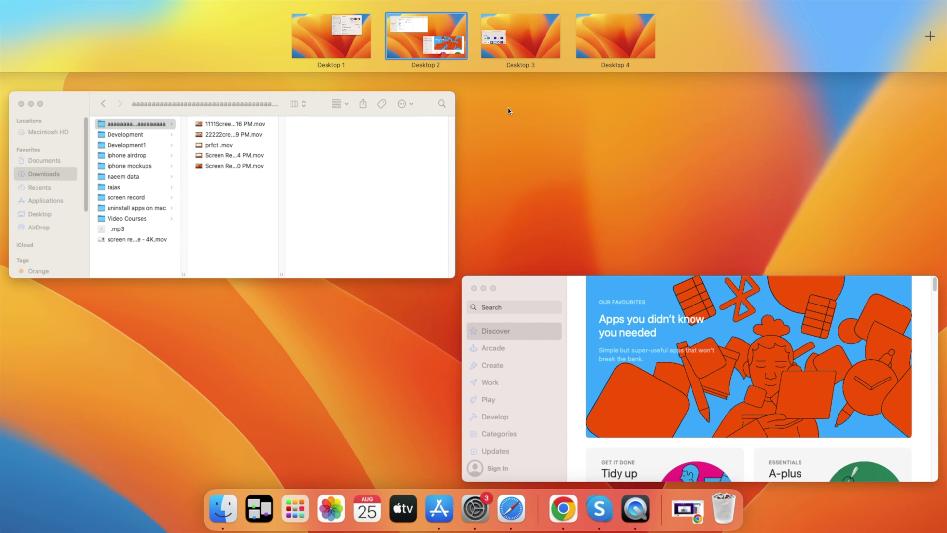
pyautogui.moveTo(333, 149); pyautogui.dragTo(618, 37)
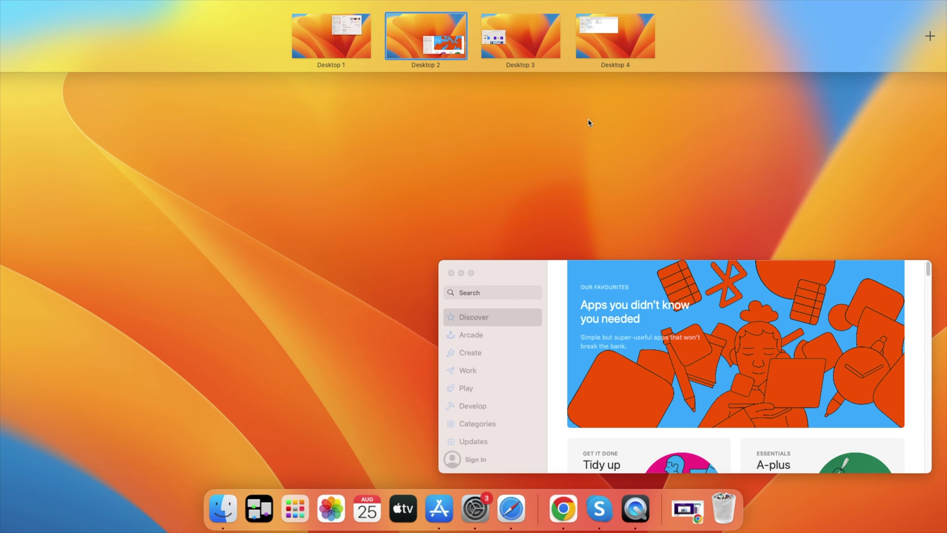
# Exit onto Desktop 2, then cycle through the Safari, Finder, App Store and Settings desktops
pyautogui.click(519, 150)
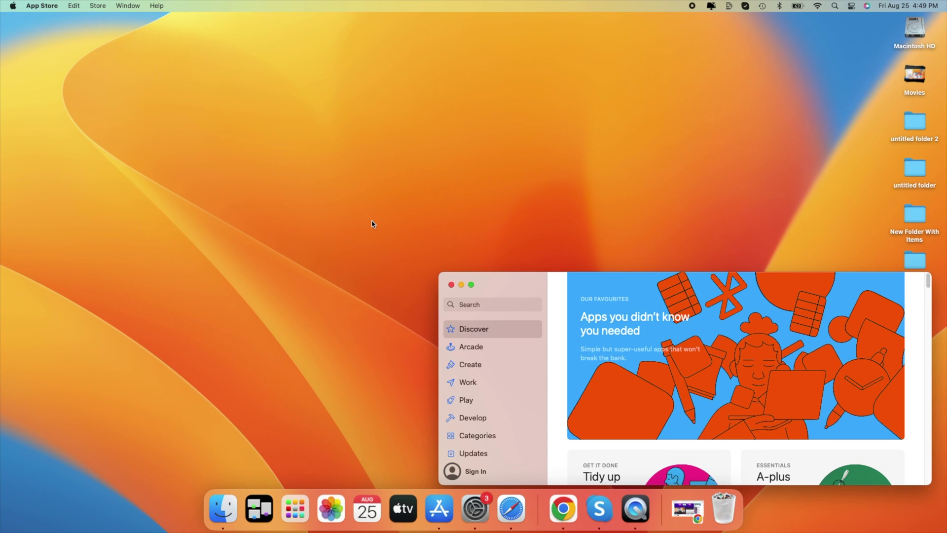
pyautogui.hotkey('ctrl', 'Right')
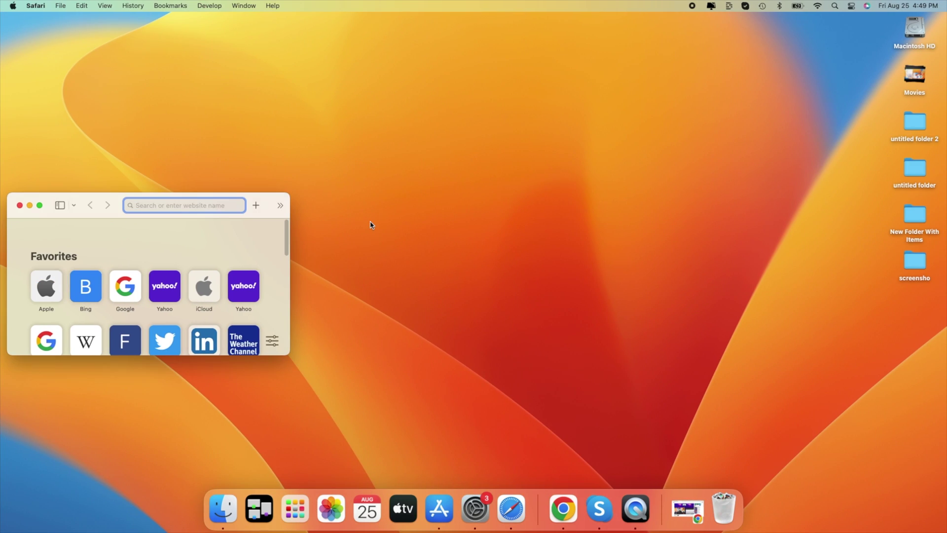
pyautogui.hotkey('ctrl', 'Right')
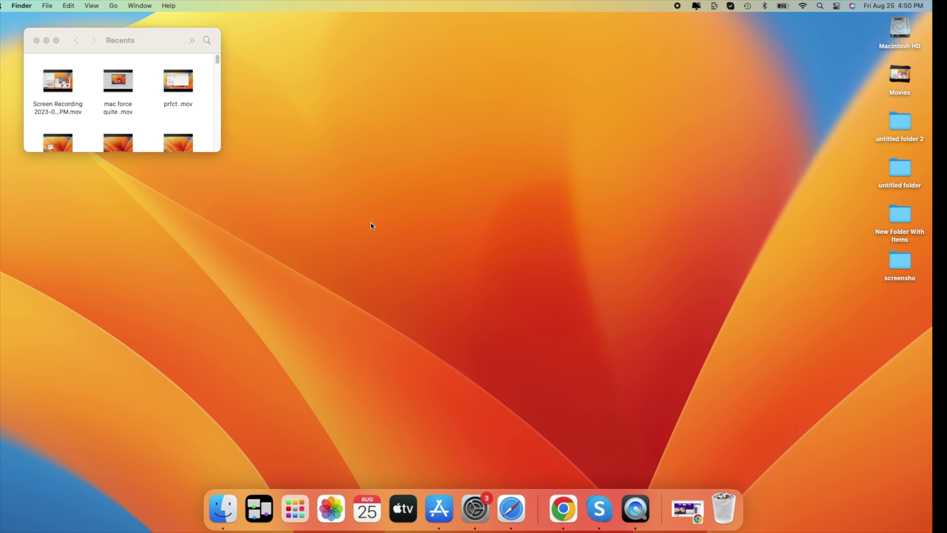
pyautogui.hotkey('ctrl', 'Left')
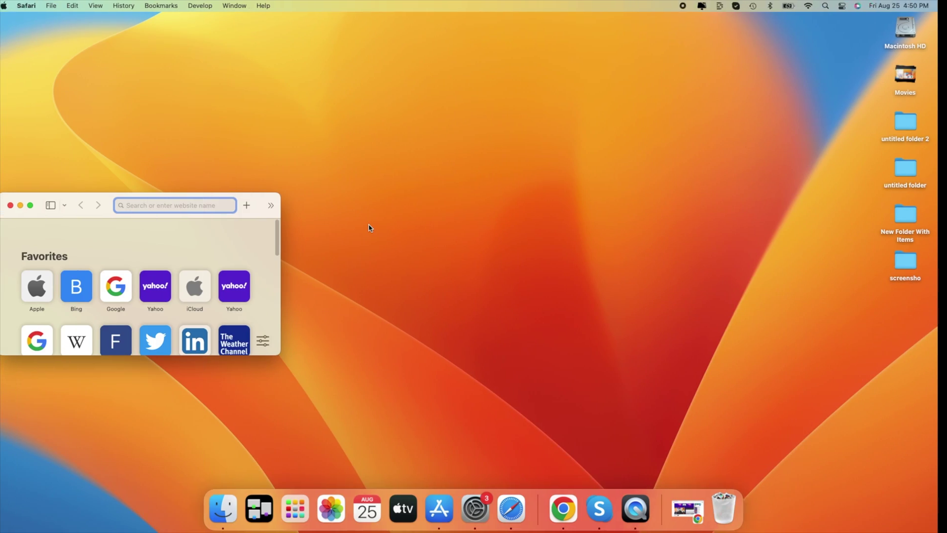
pyautogui.hotkey('ctrl', 'Left')
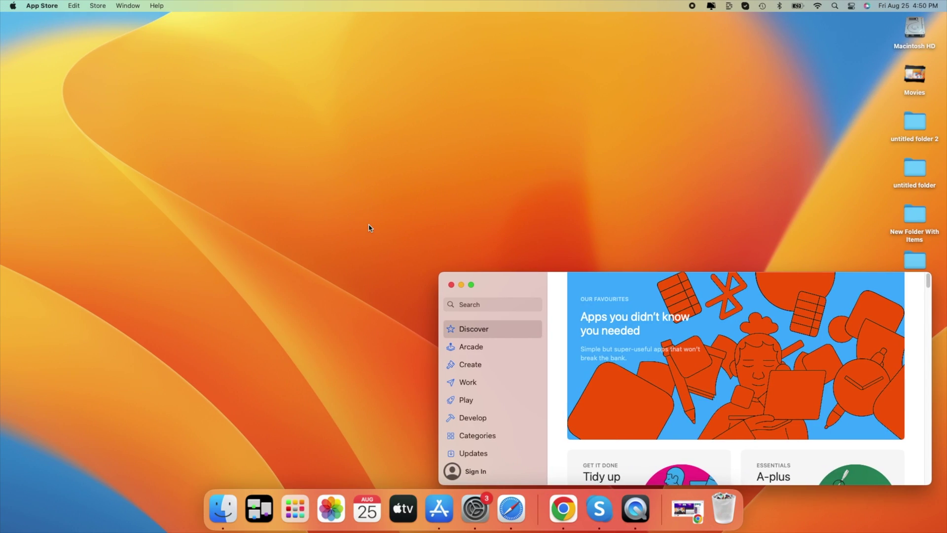
pyautogui.hotkey('ctrl', 'Left')
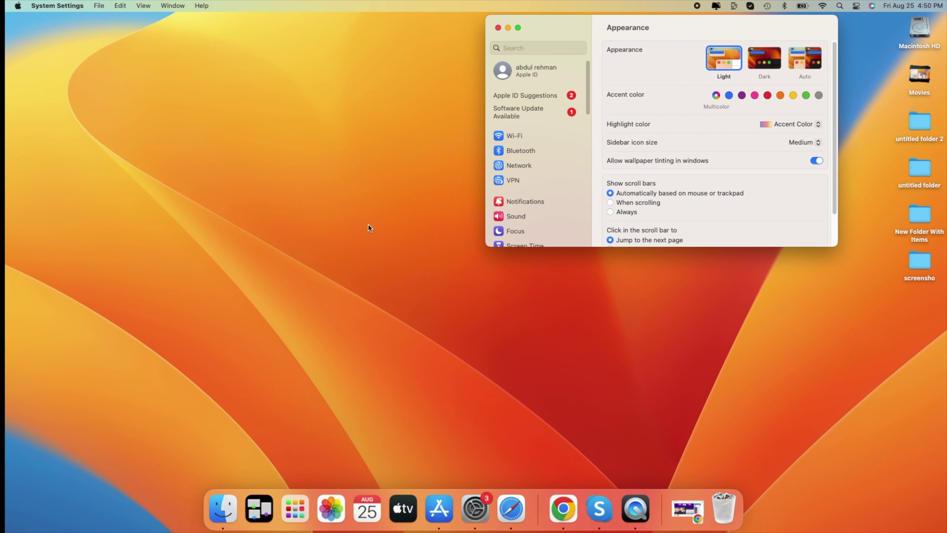
pyautogui.hotkey('ctrl', 'Right')
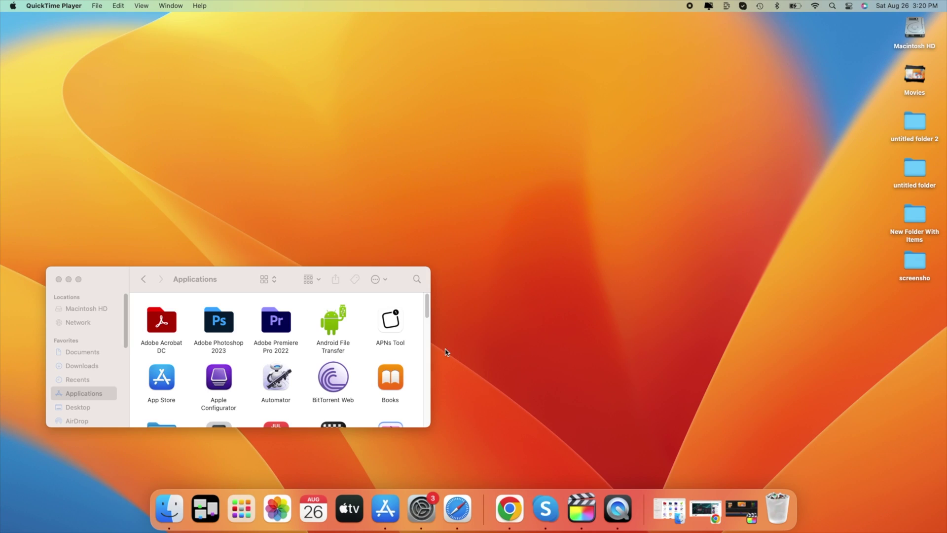
# Switch to Desktop 1 and set its wallpaper to Monterey Graphic
pyautogui.hotkey('ctrl', 'Up')
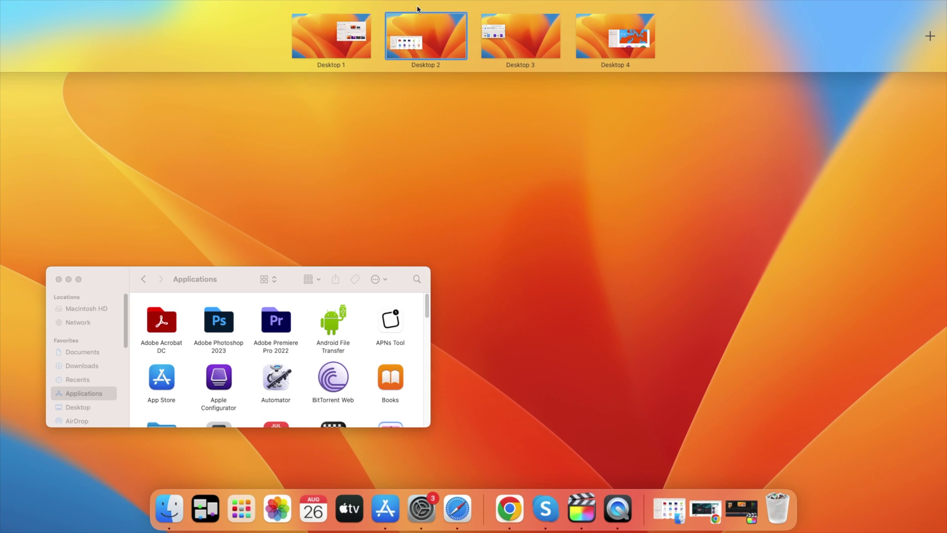
pyautogui.moveTo(330, 36)
pyautogui.click(326, 45)
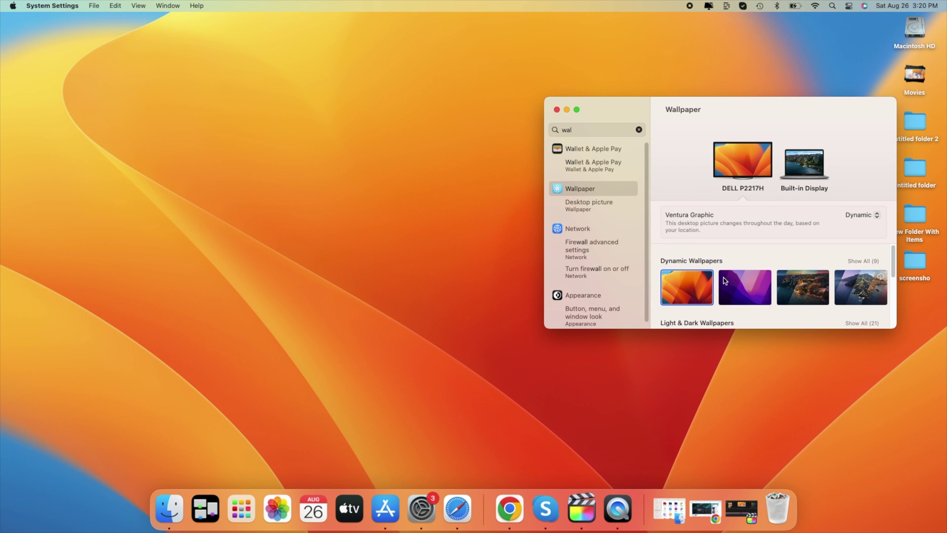
pyautogui.click(752, 284)
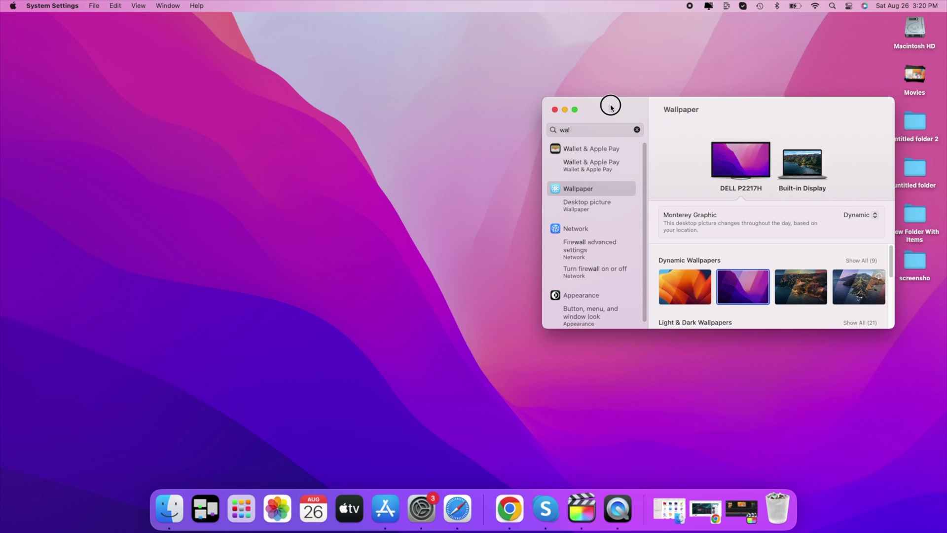
# Move Settings to Desktop 4, set its wallpaper to Big Sur, then return to Desktop 1
pyautogui.hotkey('ctrl', 'Up')
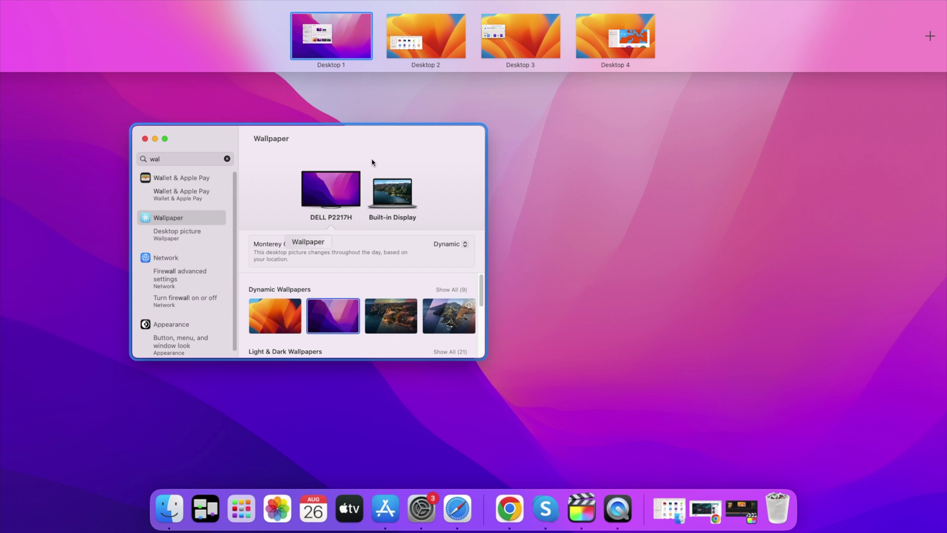
pyautogui.moveTo(373, 164); pyautogui.dragTo(613, 43)
pyautogui.click(613, 43)
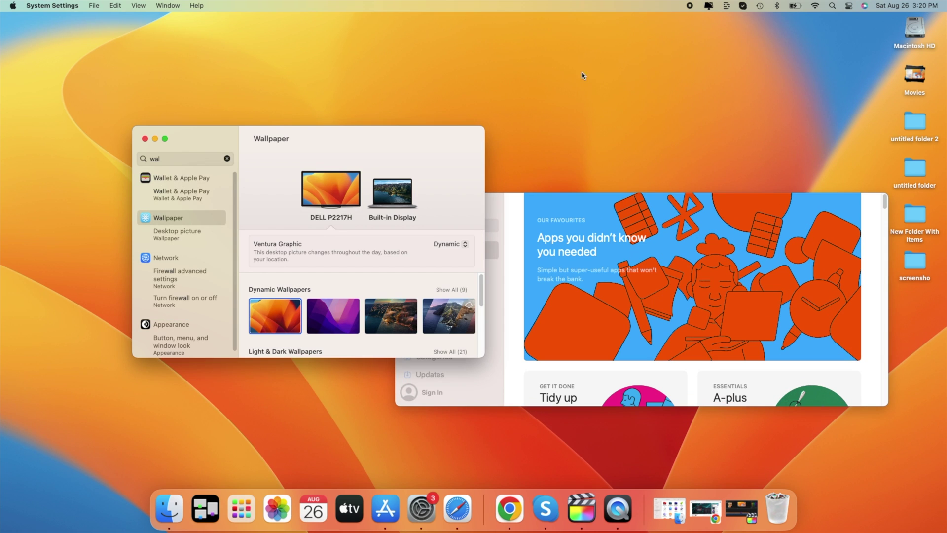
pyautogui.scroll(-2, 362, 311)
pyautogui.click(382, 286)
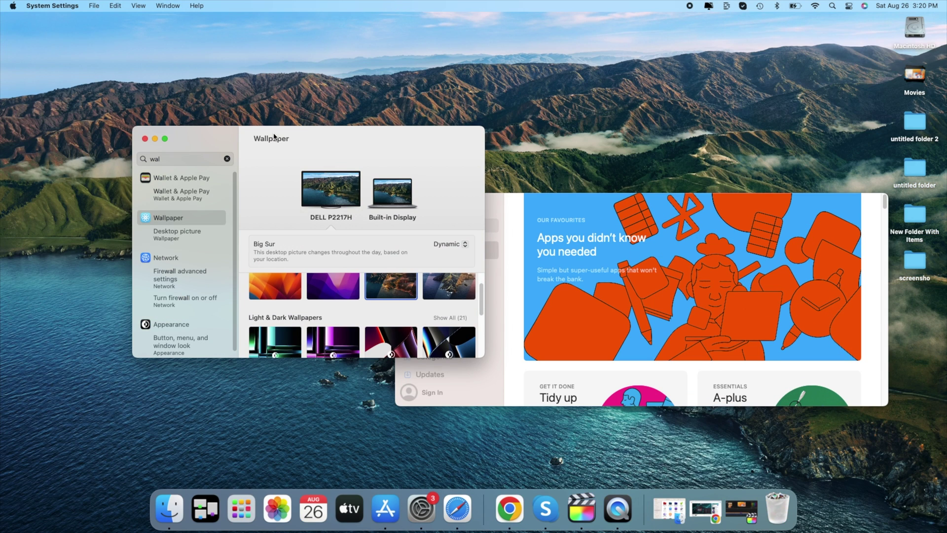
pyautogui.hotkey('ctrl', 'Left')
pyautogui.hotkey('ctrl', 'Up')
pyautogui.moveTo(474, 30)
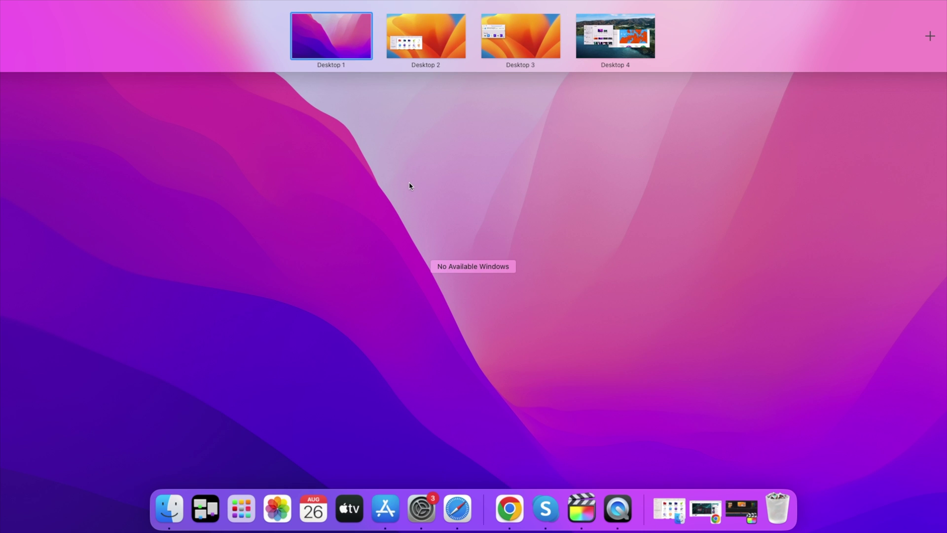
# Close Mission Control to return to the empty Desktop 1 with its Monterey Graphic wallpaper
pyautogui.click(494, 161)
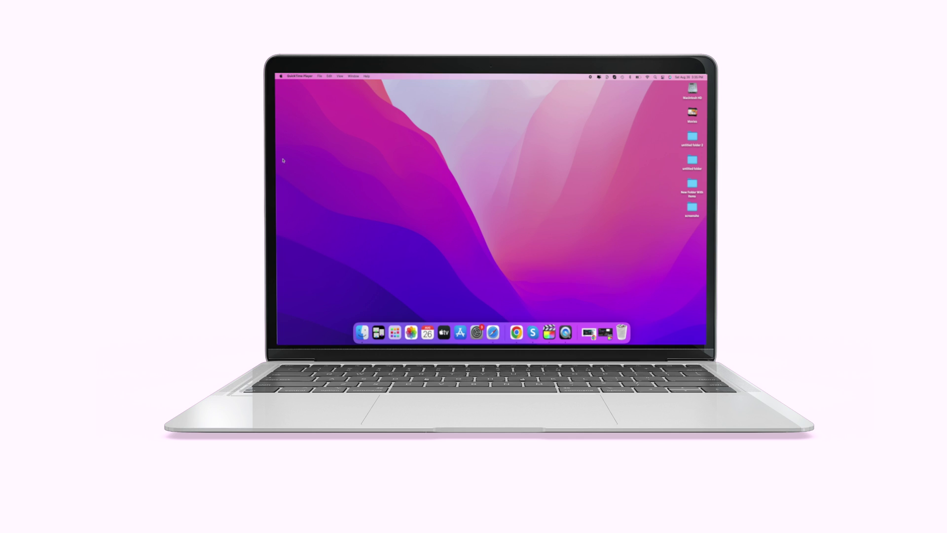